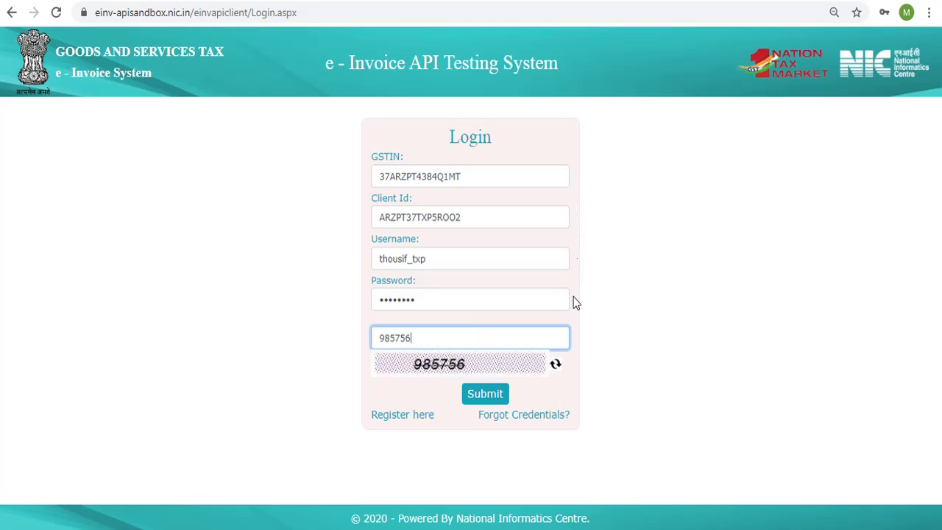
- Submit the sandbox login with the entered GSTIN, Client Id, username, password and captcha
{"action": "left_click", "coordinate": [495, 395]}
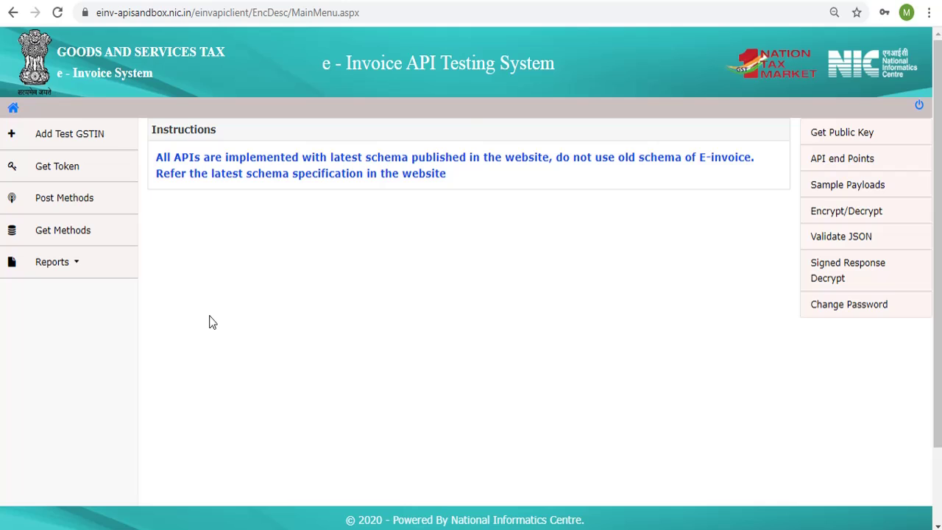
- View the Add Test GSTIN page listing the already registered GSTINs
{"action": "left_click", "coordinate": [102, 145]}
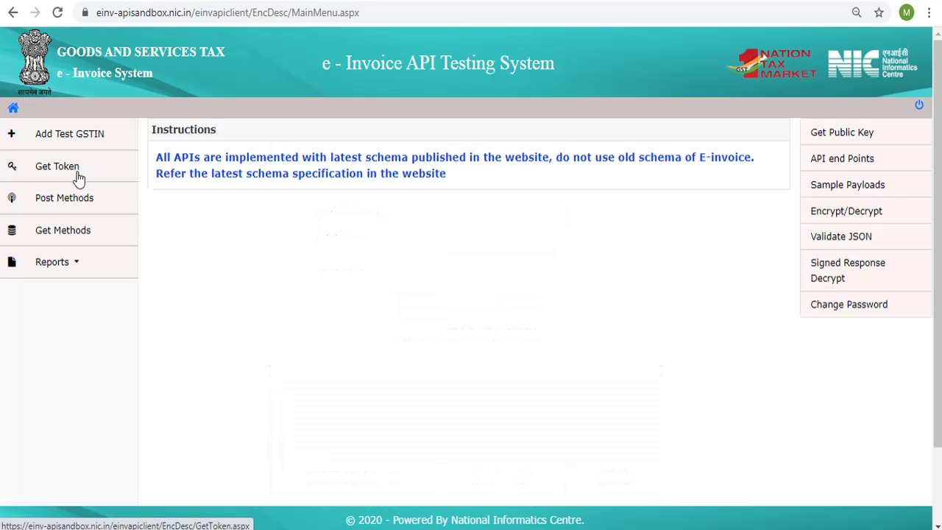
- Open the Get Token page and enter the account password under Payload Parameters
{"action": "left_click", "coordinate": [79, 179]}
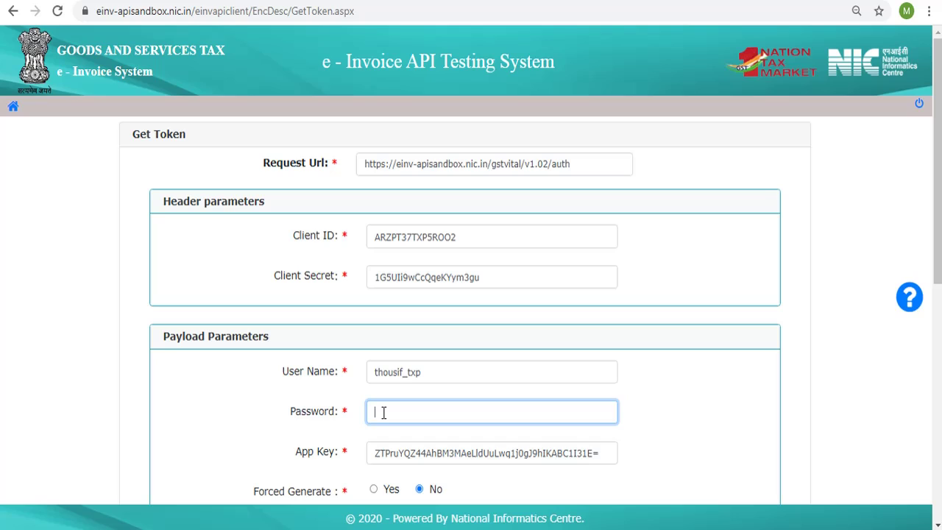
{"action": "type", "text": "••••••••"}
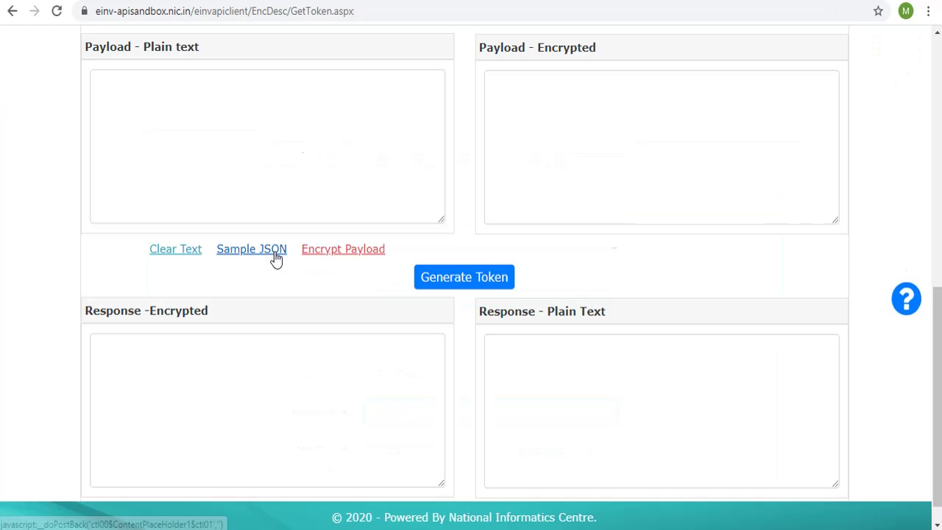
- Load the sample token JSON, encrypt it, and send the Generate Token request
{"action": "left_click", "coordinate": [276, 256]}
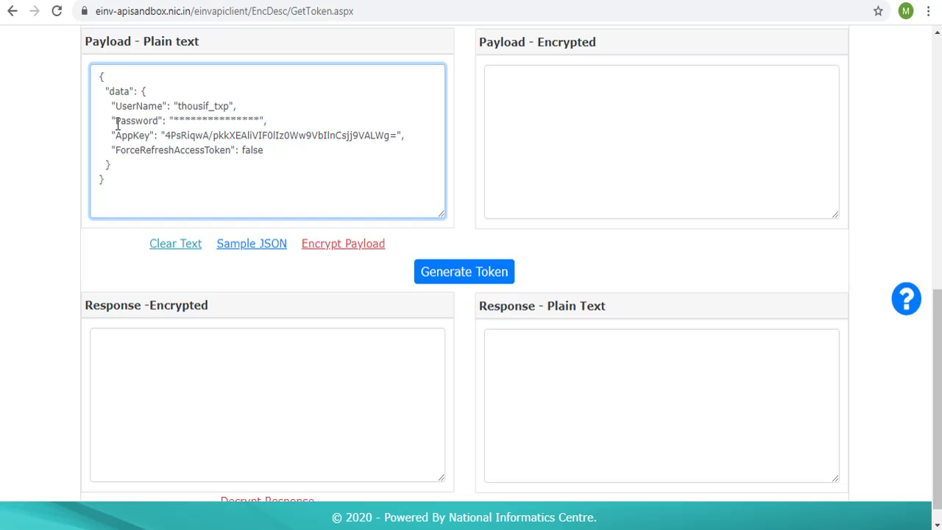
{"action": "left_click_drag", "start_coordinate": [114, 122], "coordinate": [398, 135]}
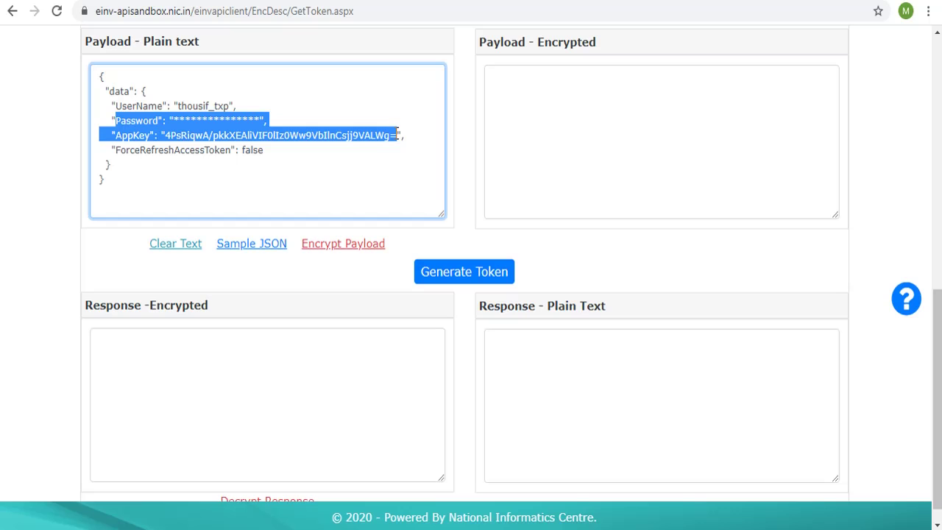
{"action": "left_click", "coordinate": [360, 249]}
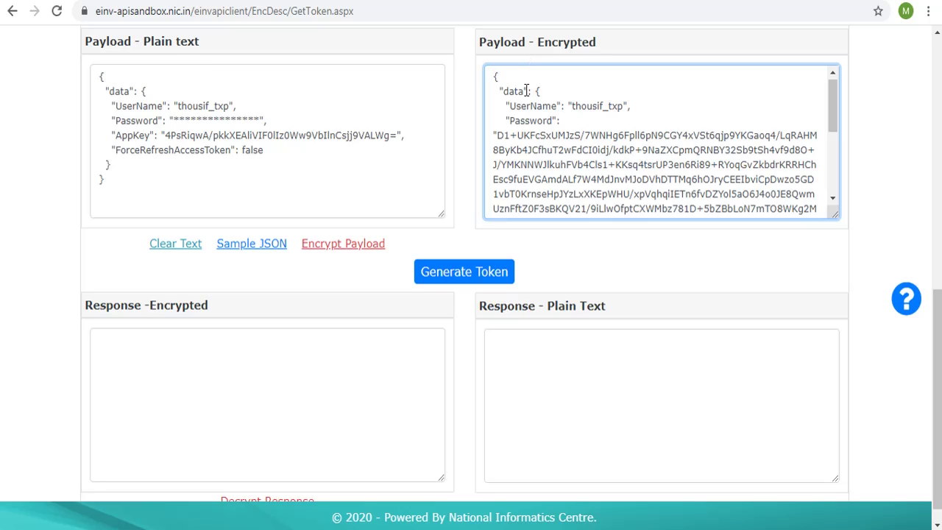
{"action": "left_click_drag", "start_coordinate": [510, 120], "coordinate": [659, 235]}
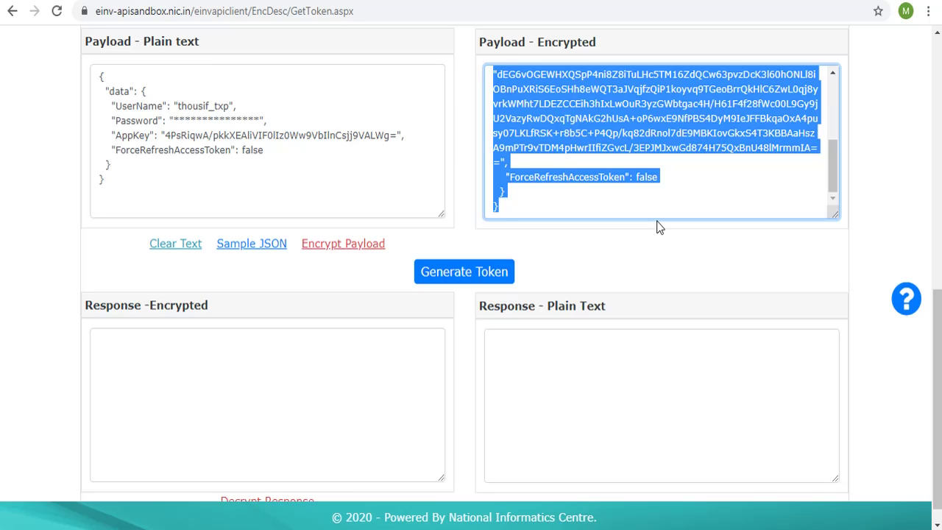
{"action": "left_click", "coordinate": [506, 278]}
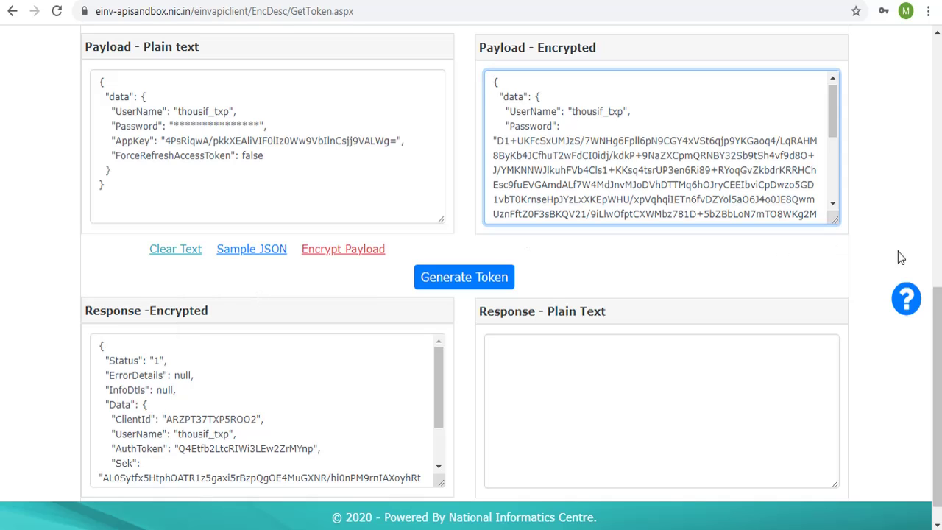
{"action": "scroll", "coordinate": [938, 301], "scroll_direction": "down", "scroll_amount": 1}
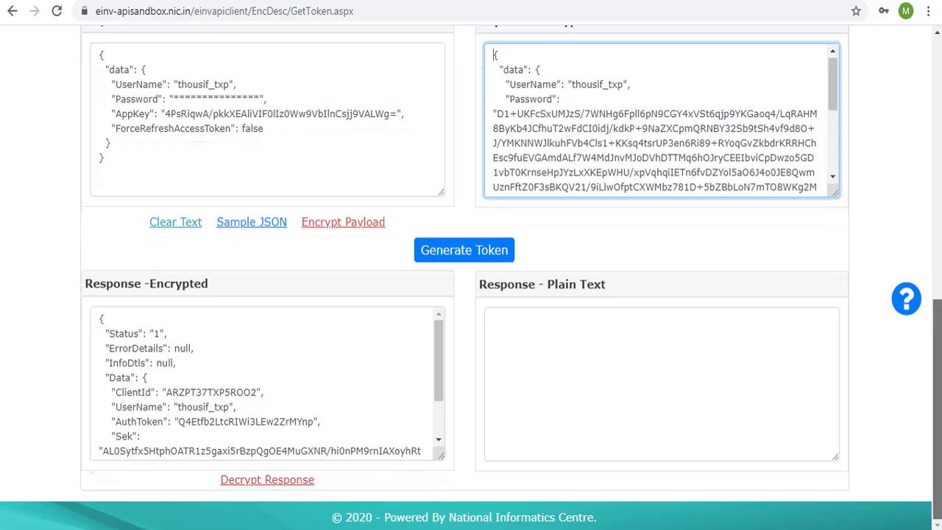
{"action": "left_click", "coordinate": [307, 482]}
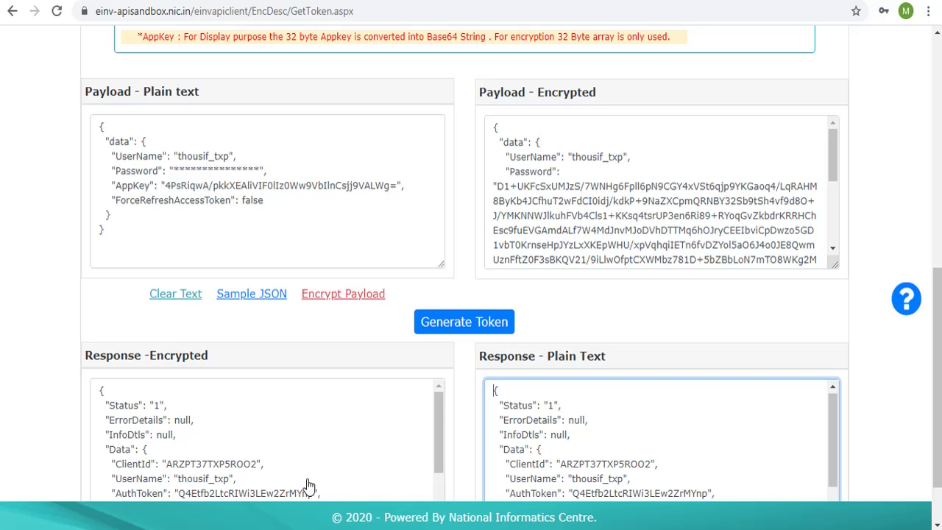
{"action": "left_click_drag", "start_coordinate": [936, 346], "coordinate": [939, 390]}
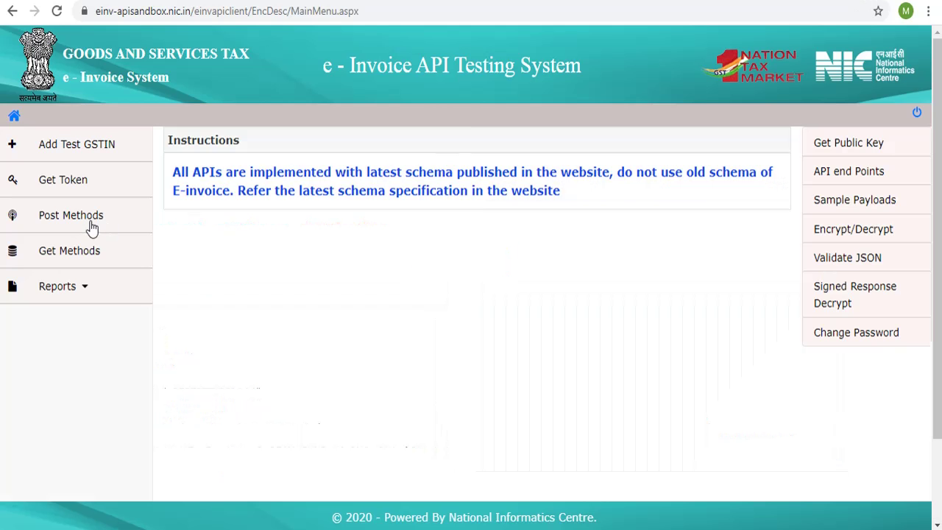
- Open Post Methods and set the Request Method to Generate Einvoice
{"action": "left_click", "coordinate": [92, 229]}
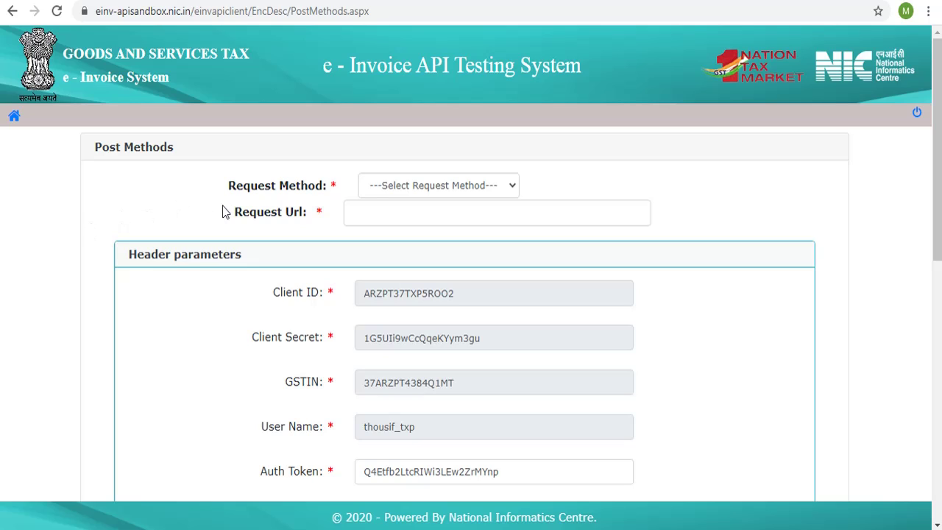
{"action": "left_click", "coordinate": [510, 188]}
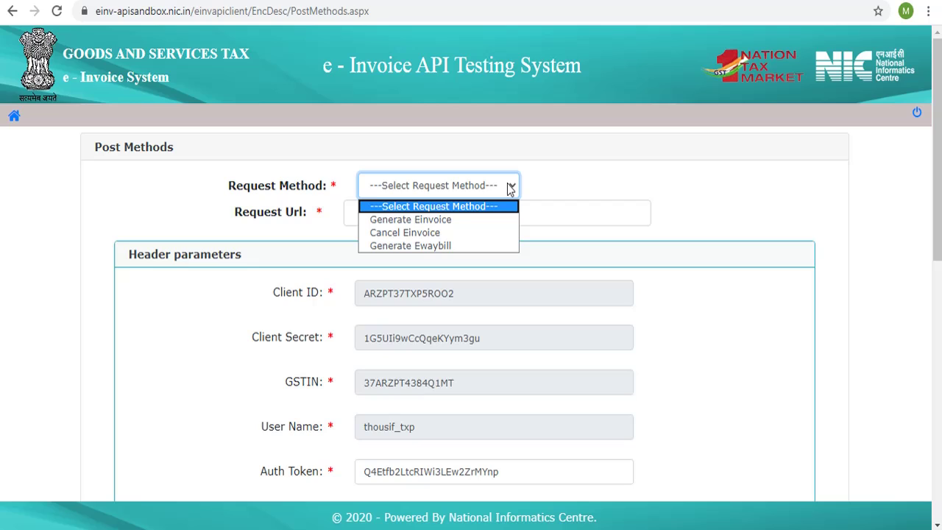
{"action": "left_click", "coordinate": [454, 221]}
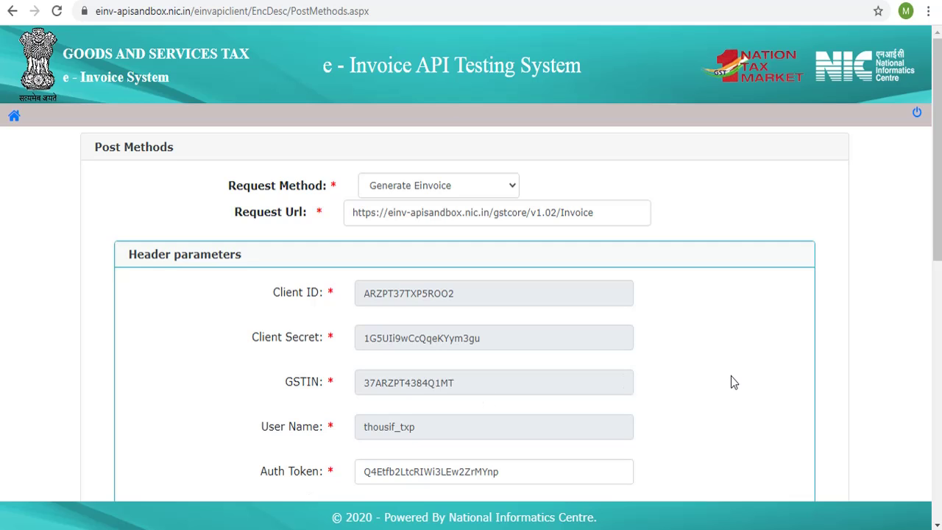
- Load the sample invoice JSON (Version 1.01, B2B, DOC/1/12) into the plain-text payload
{"action": "left_click_drag", "start_coordinate": [935, 238], "coordinate": [937, 338]}
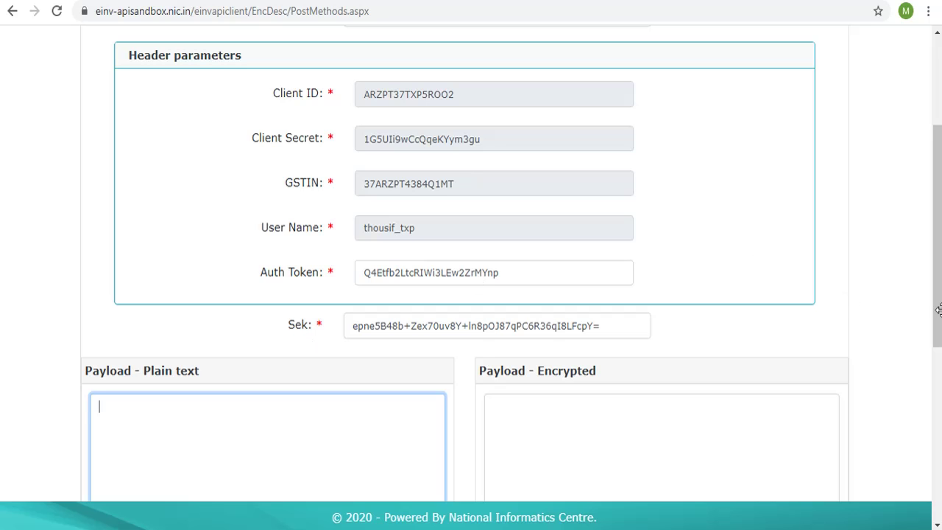
{"action": "left_click_drag", "start_coordinate": [939, 318], "coordinate": [939, 398]}
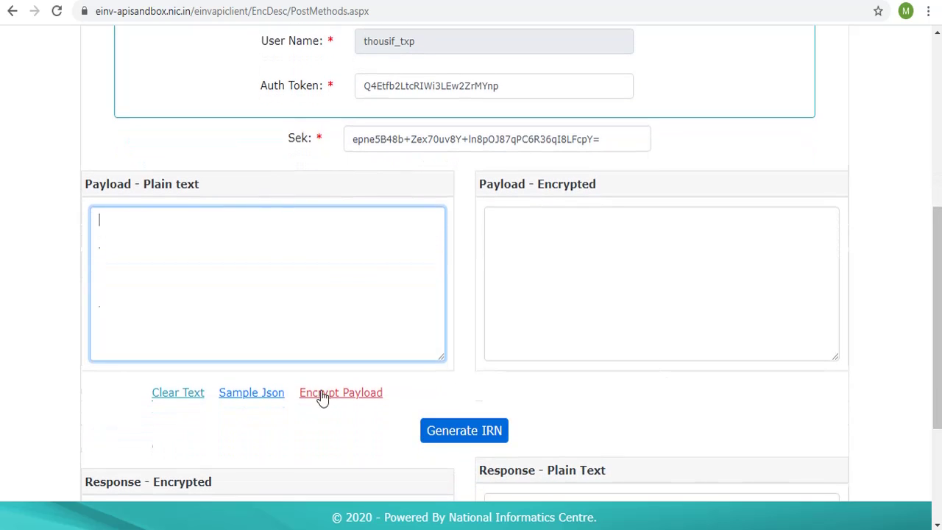
{"action": "left_click", "coordinate": [271, 396]}
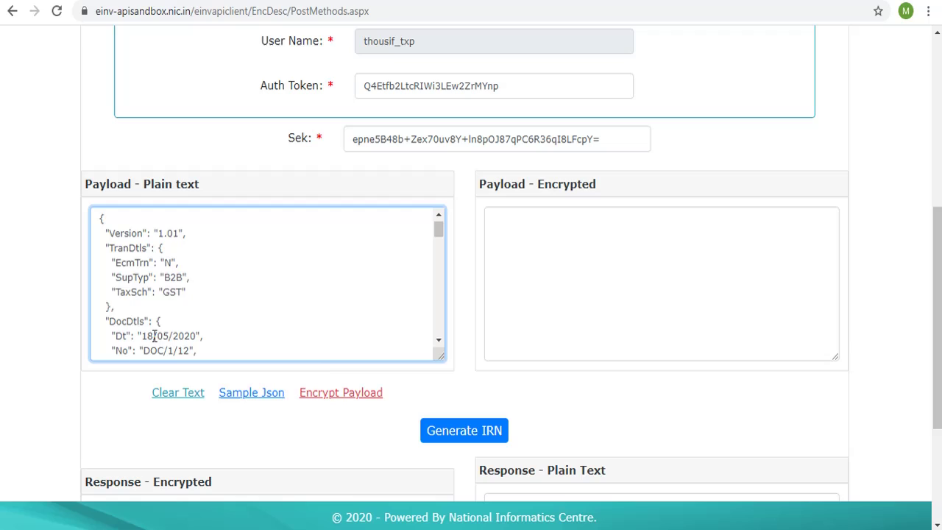
- Edit the JSON's Dt field to 25/06/2020 and the document No to DOC/1/22
{"action": "left_click", "coordinate": [169, 339]}
{"action": "key", "text": "BackSpace"}
{"action": "type", "text": "6"}
{"action": "double_click", "coordinate": [153, 336]}
{"action": "type", "text": "25"}
{"action": "left_click", "coordinate": [189, 350]}
{"action": "key", "text": "BackSpace"}
{"action": "key", "text": "BackSpace"}
{"action": "type", "text": "22"}
{"action": "left_click_drag", "start_coordinate": [439, 230], "coordinate": [439, 330]}
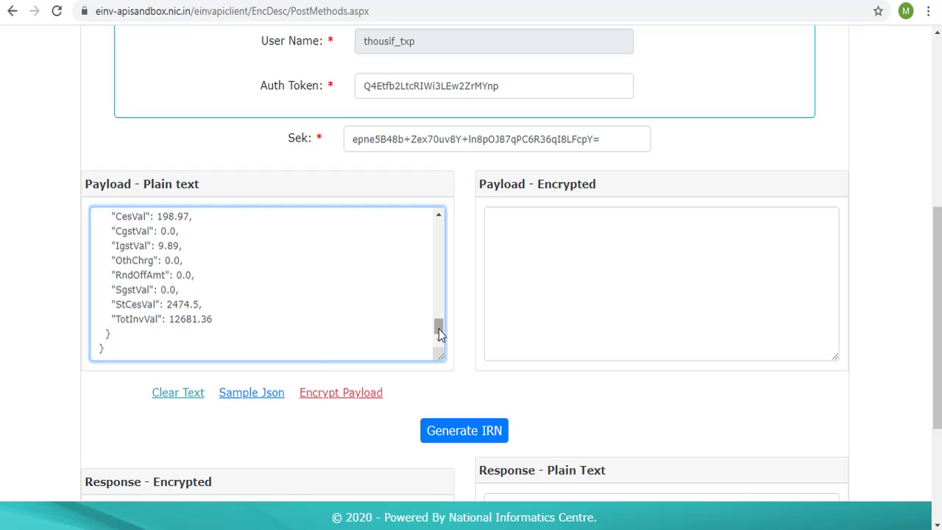
- Encrypt the edited invoice JSON and select the whole encrypted Data string
{"action": "left_click", "coordinate": [376, 399]}
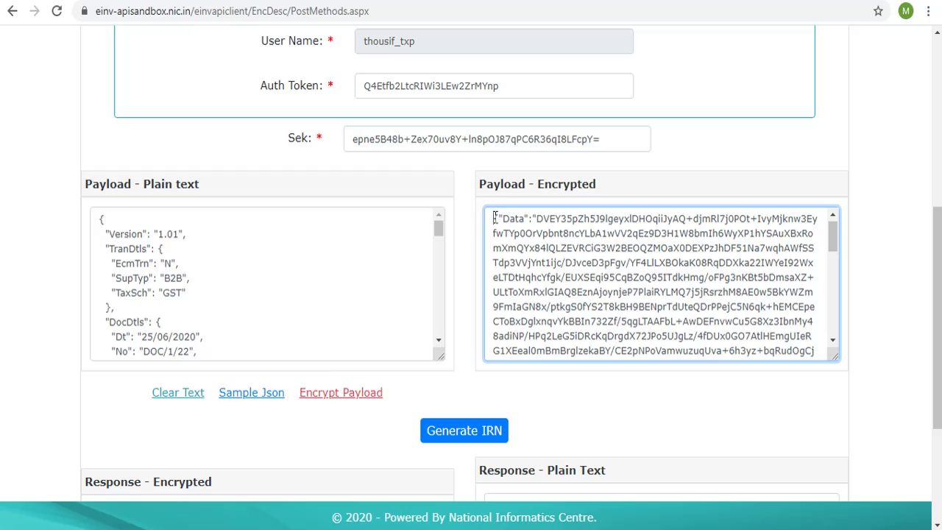
{"action": "left_click_drag", "start_coordinate": [493, 219], "coordinate": [747, 278]}
{"action": "left_click_drag", "start_coordinate": [789, 334], "coordinate": [812, 380]}
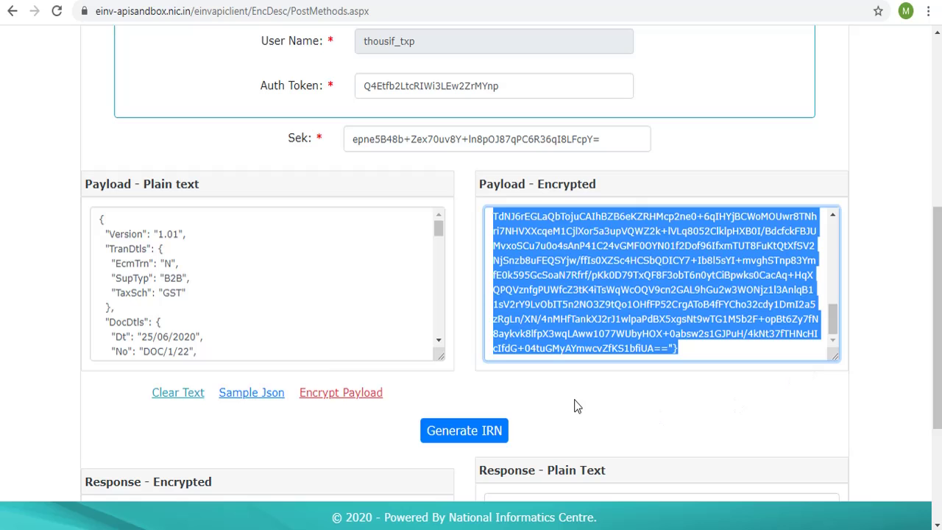
- Generate the IRN and select the AckNo through Irn values in the plain-text response
{"action": "left_click", "coordinate": [484, 436]}
{"action": "left_click_drag", "start_coordinate": [939, 254], "coordinate": [940, 331]}
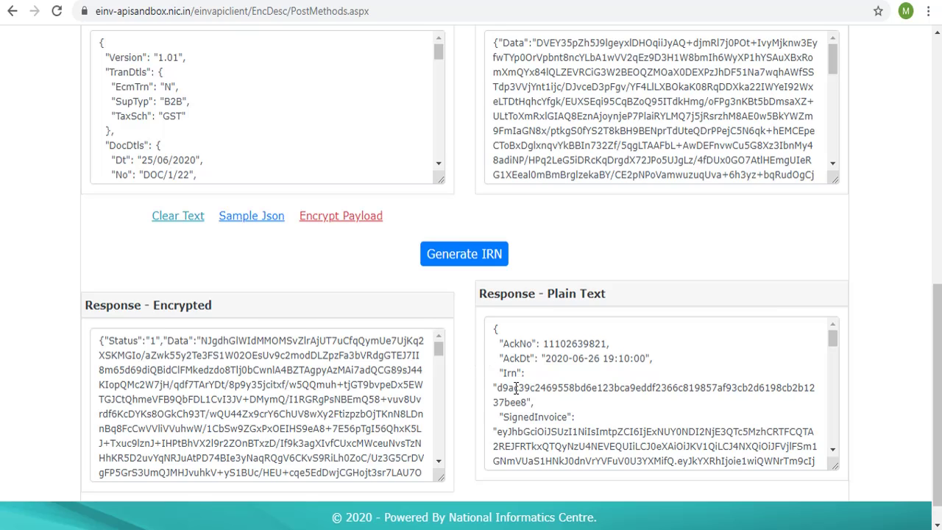
{"action": "left_click_drag", "start_coordinate": [499, 341], "coordinate": [587, 398]}
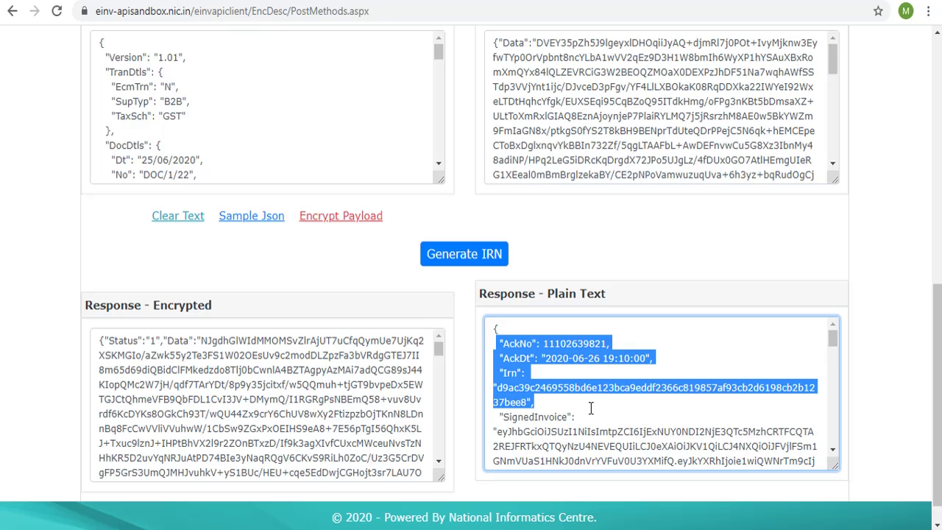
{"action": "left_click_drag", "start_coordinate": [590, 408], "coordinate": [615, 458]}
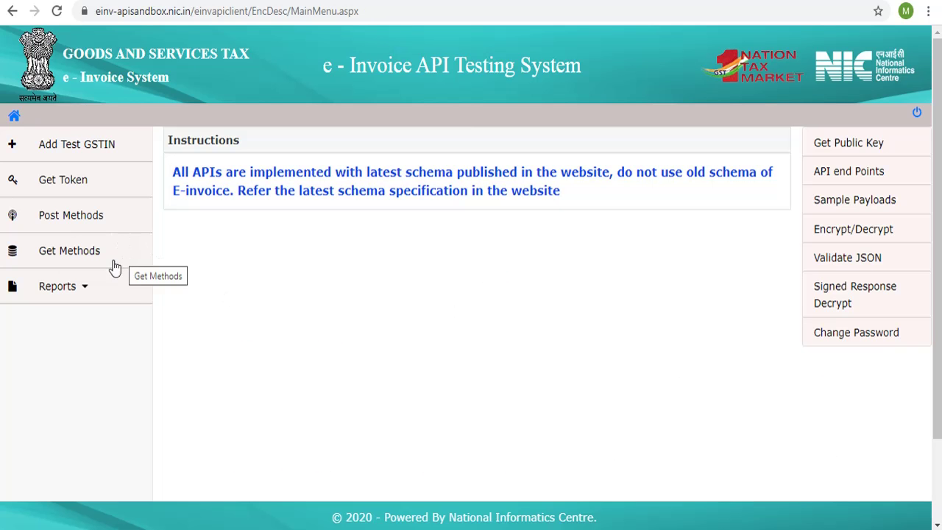
- Select Get Einvoice By Irn as the request method on the Get Methods page
{"action": "left_click", "coordinate": [74, 253]}
{"action": "left_click", "coordinate": [507, 179]}
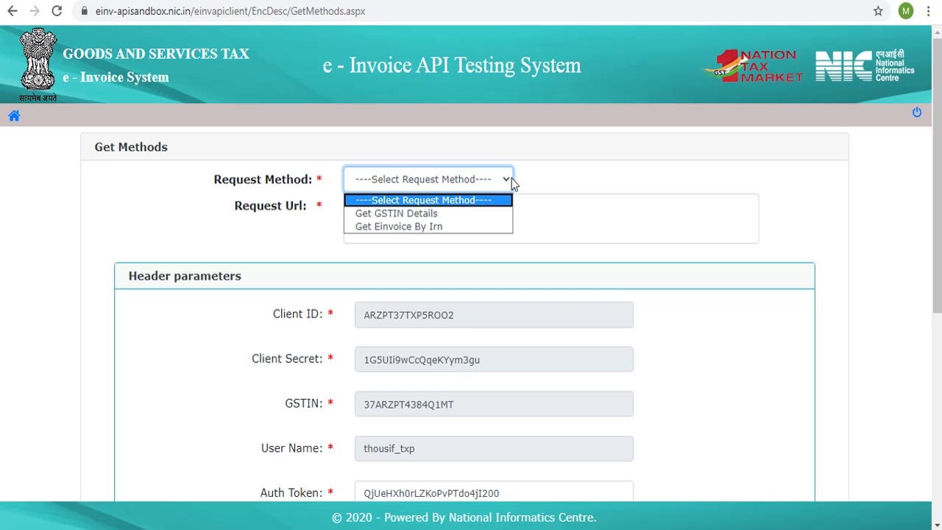
{"action": "left_click", "coordinate": [427, 227]}
- Paste the generated IRN into Enter Irn Number so the request URL includes it
{"action": "left_click", "coordinate": [458, 220]}
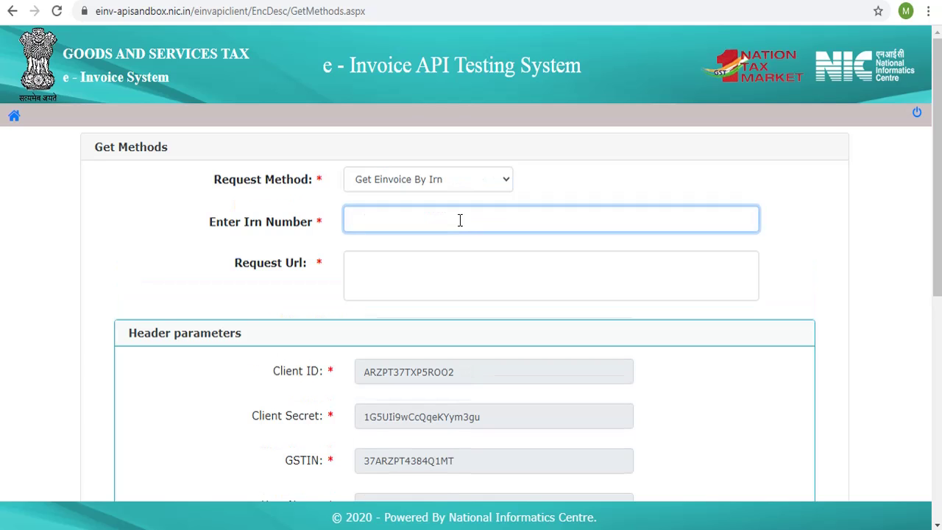
{"action": "type", "text": "05c101c9be6241b8c1f854e453d9a991f8561aaf6a50764929db376321e15b38"}
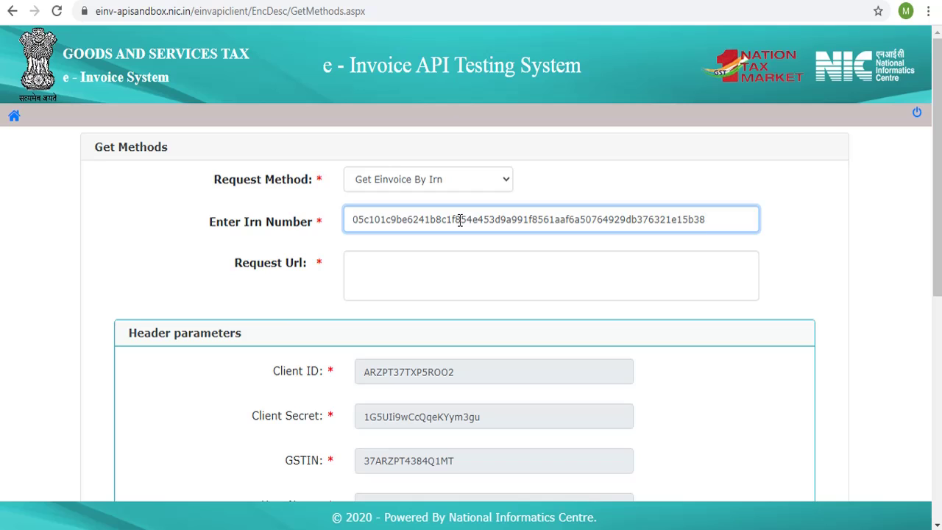
{"action": "left_click_drag", "start_coordinate": [320, 287], "coordinate": [268, 287]}
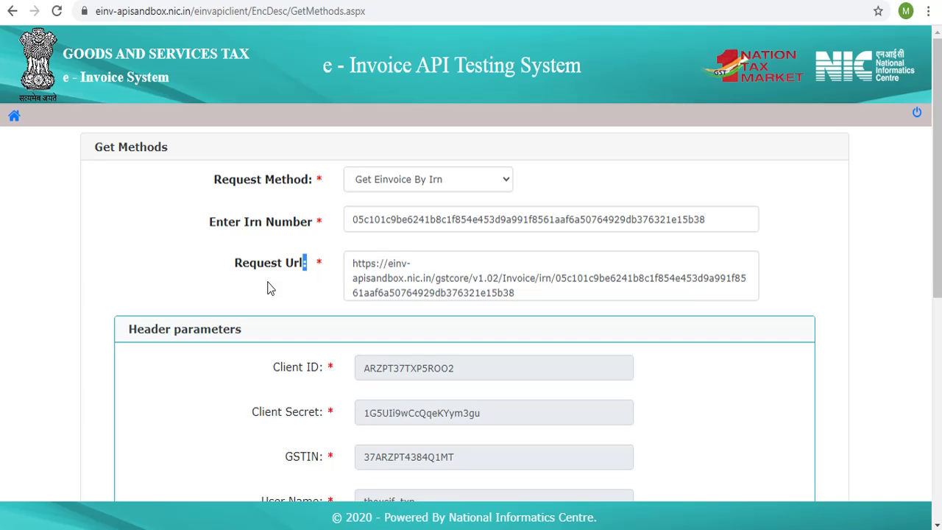
{"action": "left_click", "coordinate": [268, 288]}
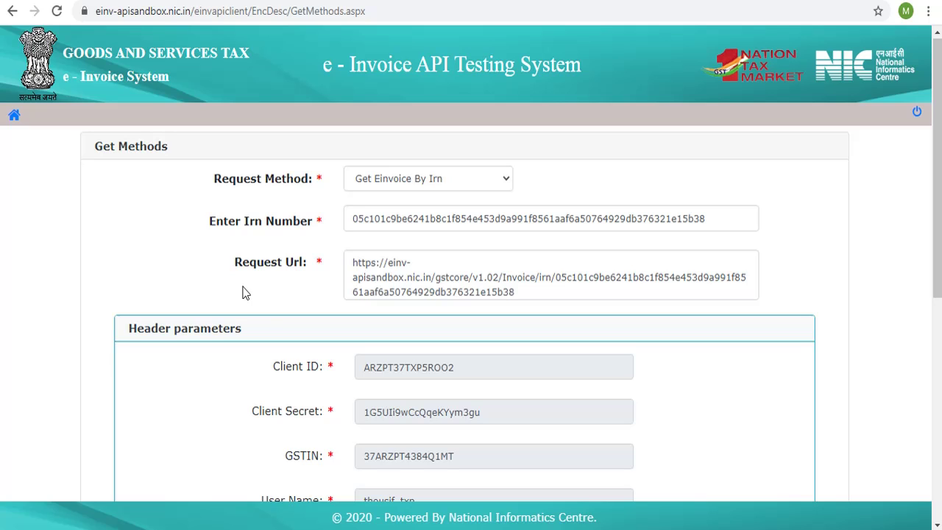
{"action": "scroll", "coordinate": [245, 292], "scroll_direction": "down", "scroll_amount": 3}
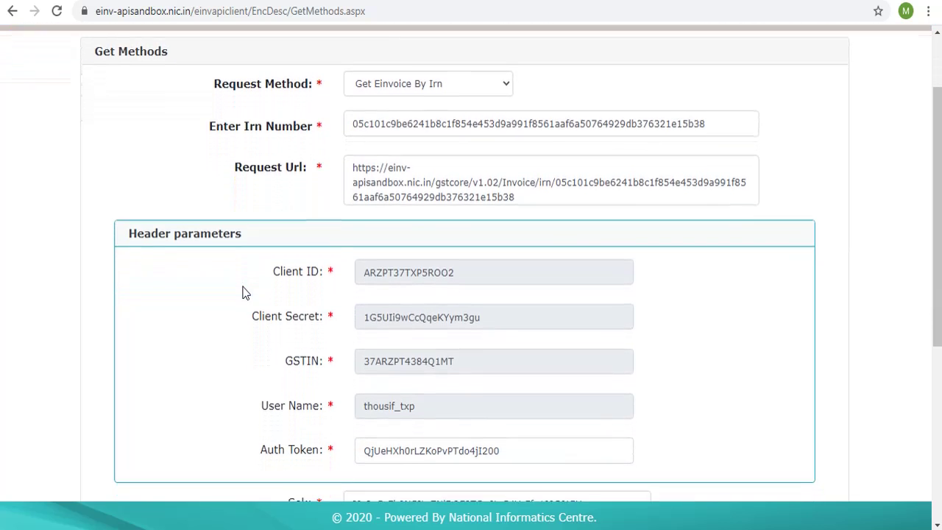
{"action": "scroll", "coordinate": [245, 292], "scroll_direction": "down", "scroll_amount": 1}
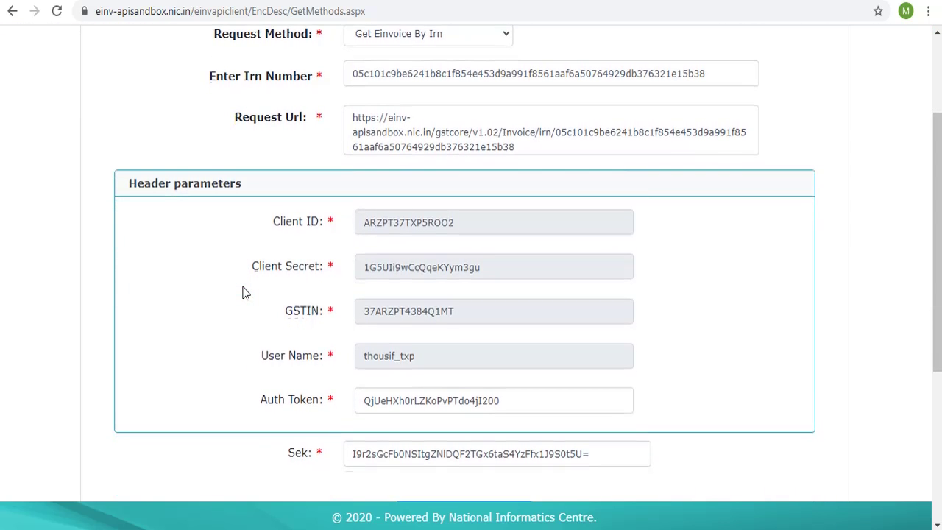
{"action": "scroll", "coordinate": [245, 292], "scroll_direction": "up", "scroll_amount": 1}
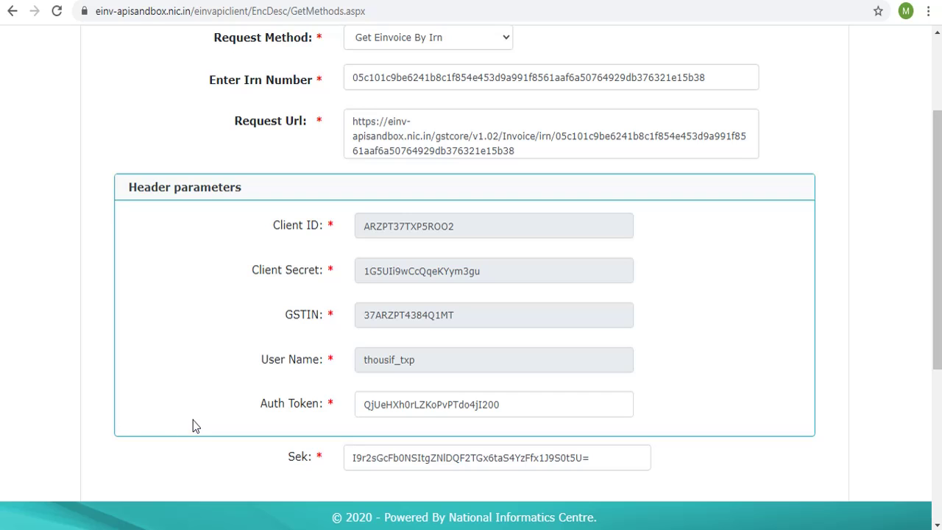
{"action": "scroll", "coordinate": [889, 261], "scroll_direction": "down", "scroll_amount": 4}
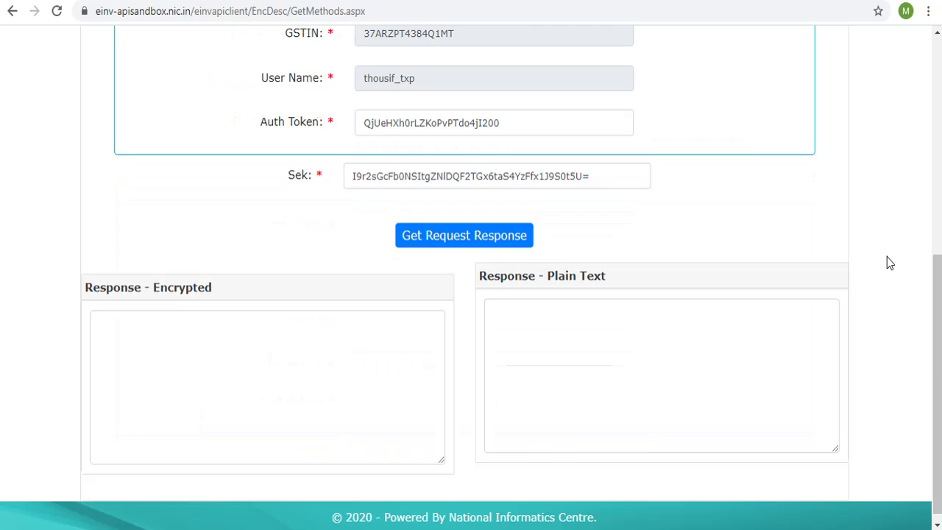
{"action": "left_click", "coordinate": [516, 244]}
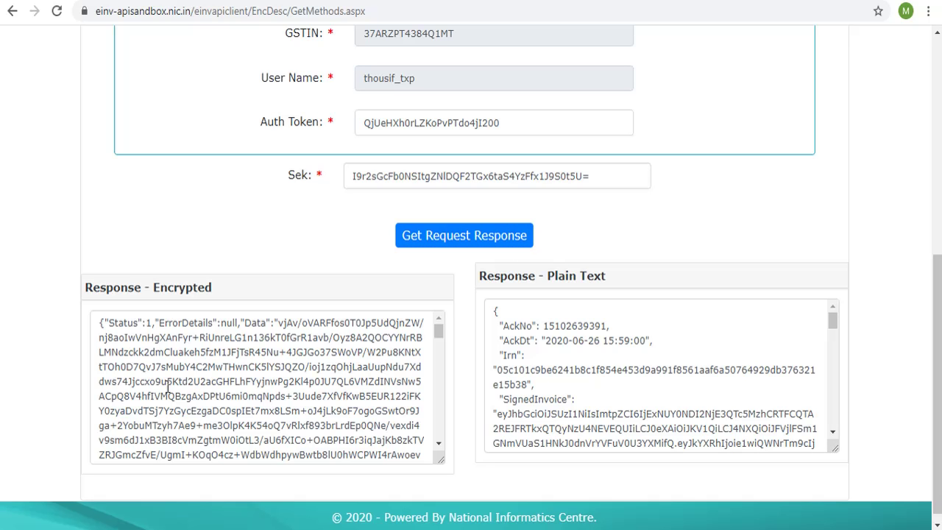